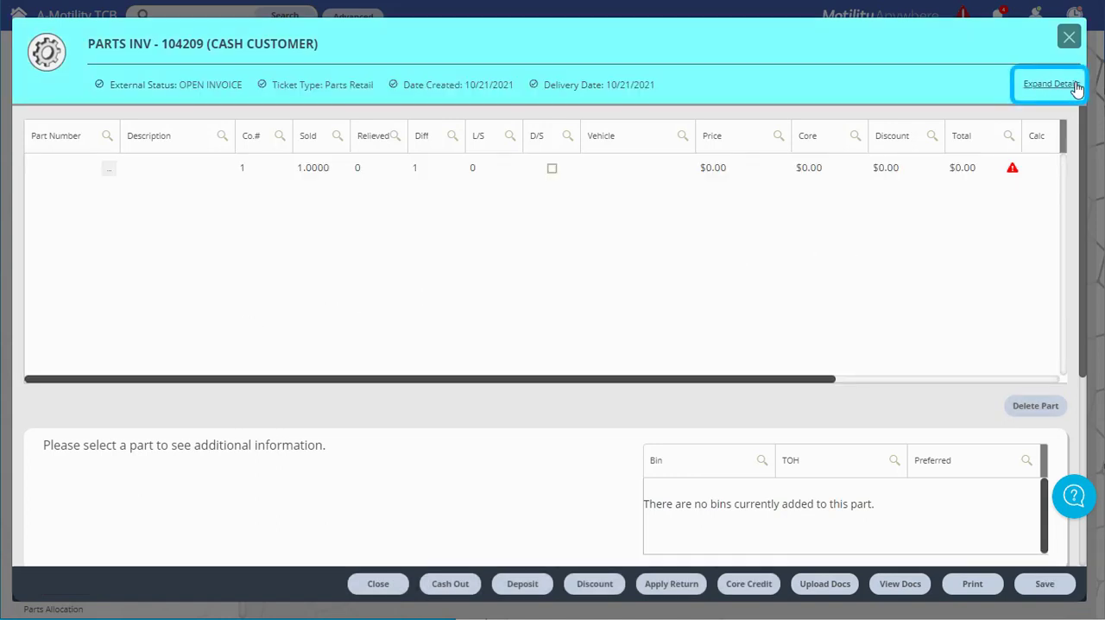
# Step: Expand the invoice details and search the existing entities by Last Name for the customer
pyautogui.click(1072, 90)
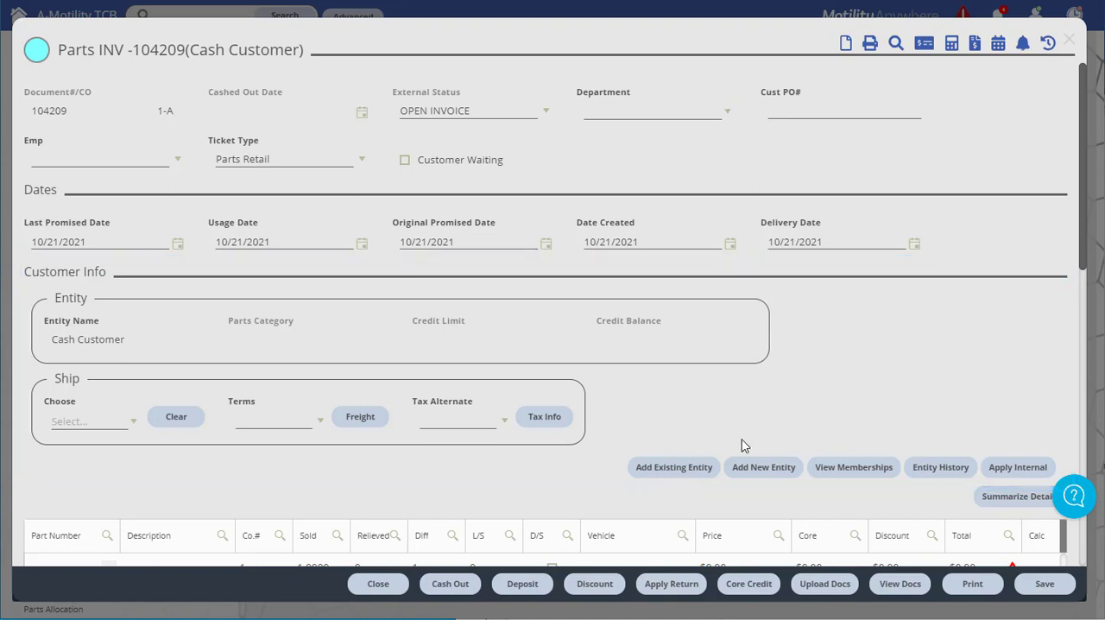
pyautogui.click(691, 473)
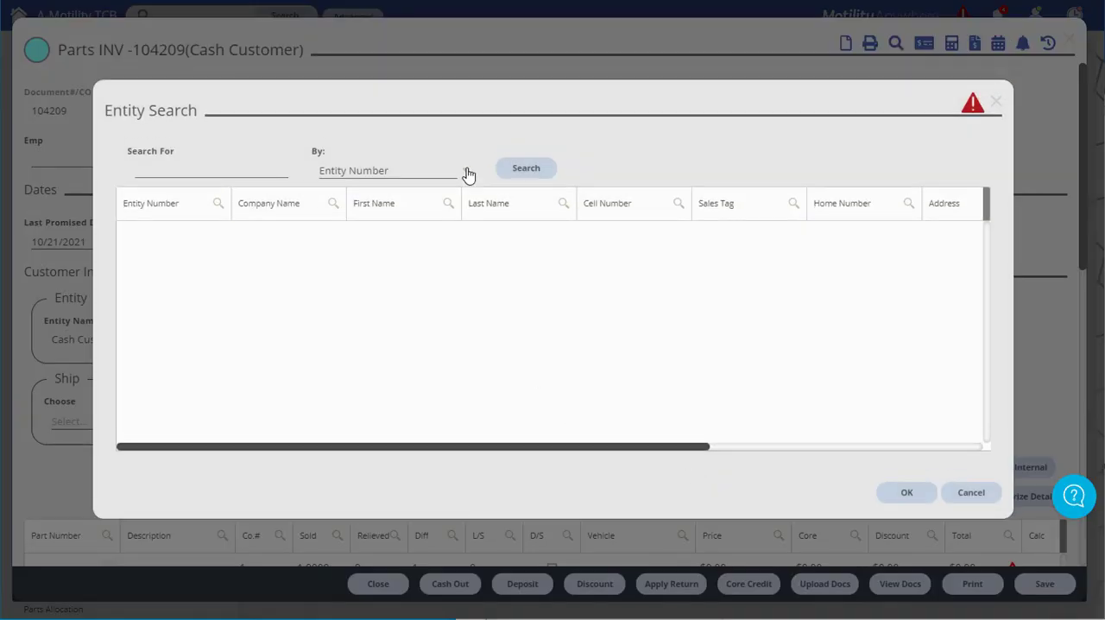
pyautogui.click(466, 171)
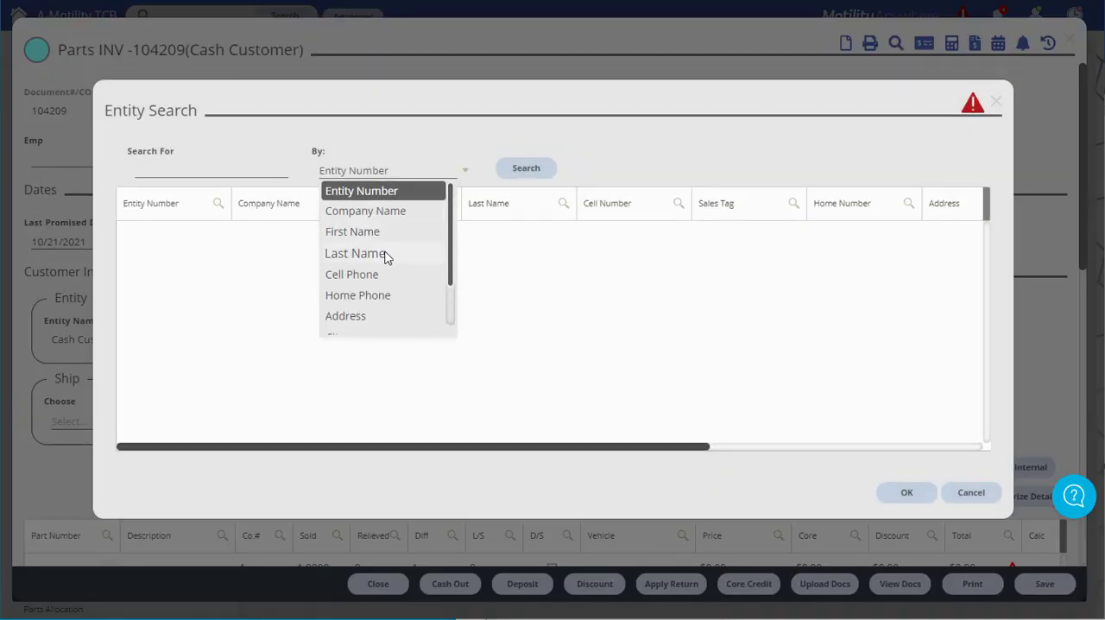
pyautogui.click(383, 254)
pyautogui.click(217, 171)
pyautogui.write('james')
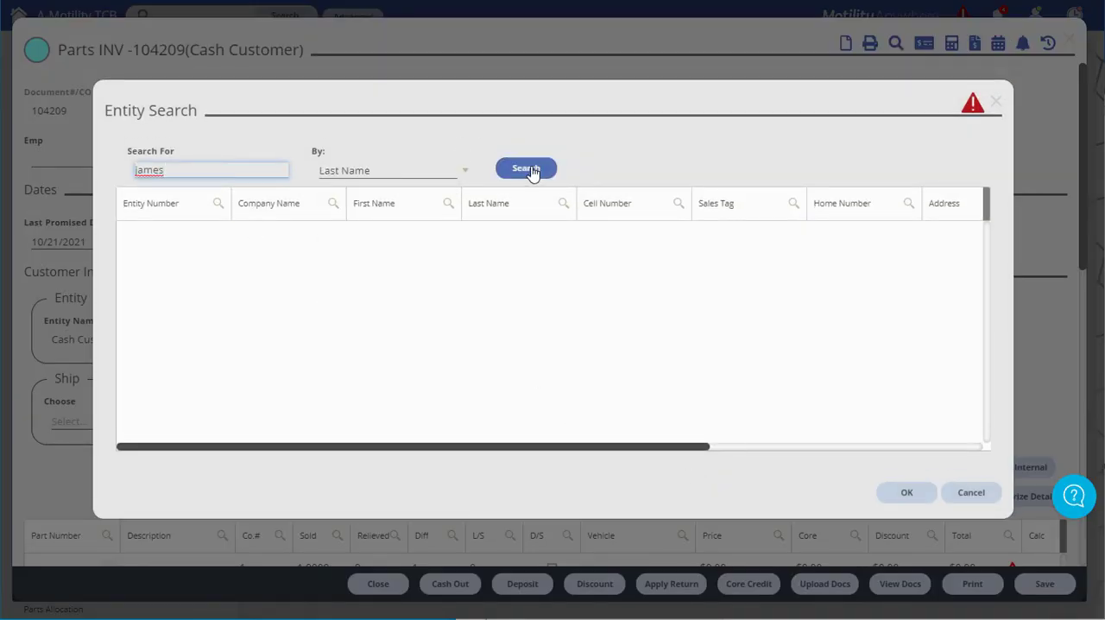
pyautogui.click(528, 171)
# Step: Assign the last matching customer in the search results to the invoice and collapse the invoice details to the summary view
pyautogui.scroll(-4, 440, 362)
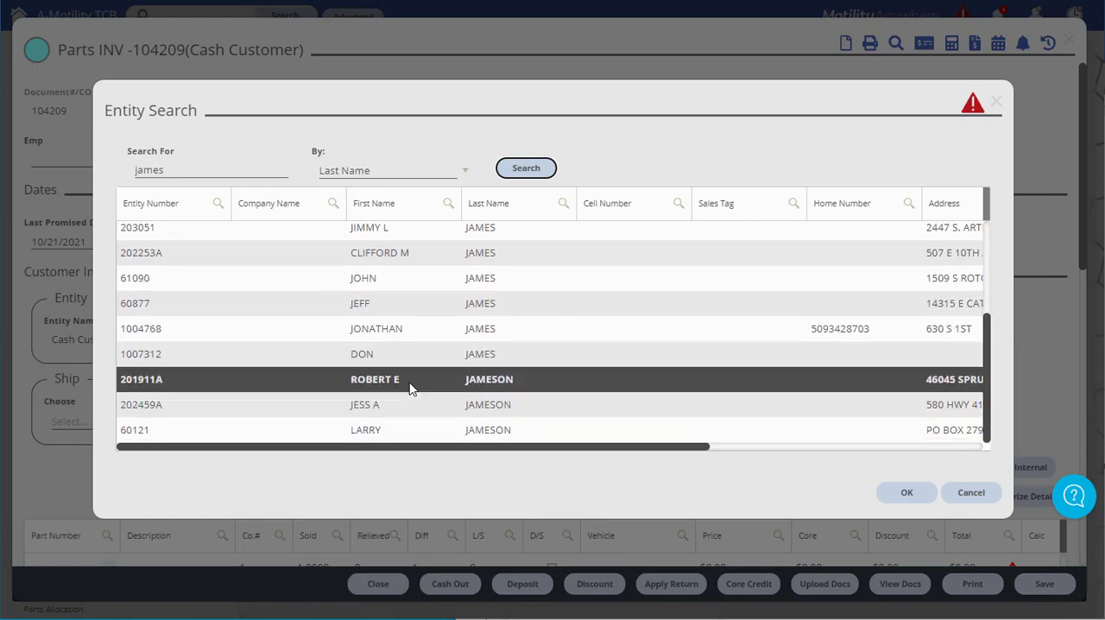
pyautogui.click(385, 430)
pyautogui.click(905, 492)
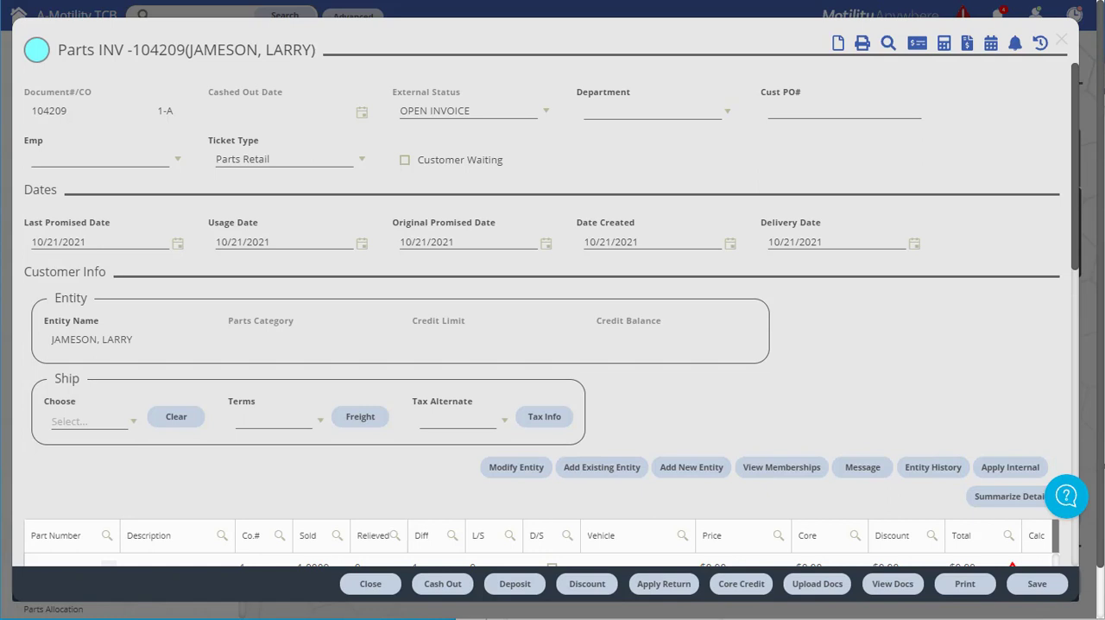
pyautogui.click(980, 505)
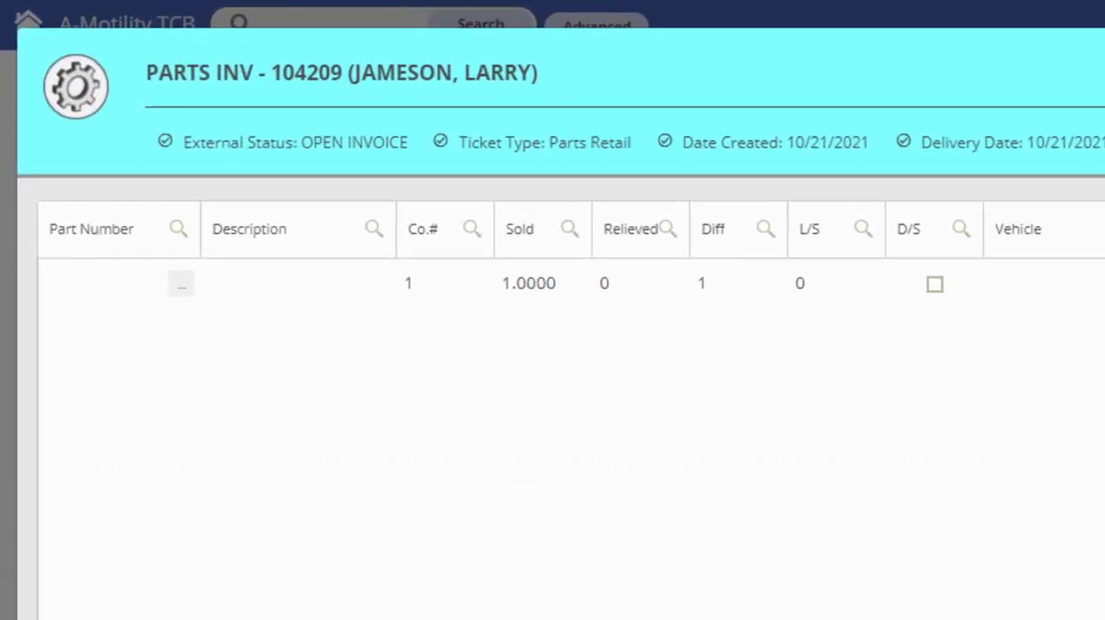
# Step: Add part 01-0964 to the first line of the invoice
pyautogui.click(122, 276)
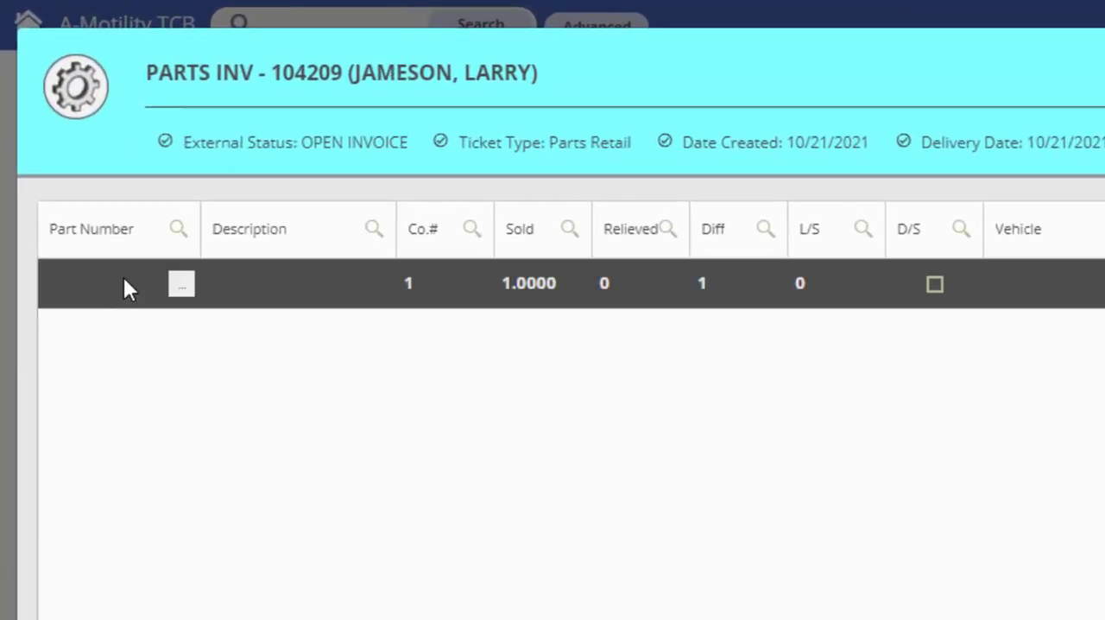
pyautogui.click(138, 279)
pyautogui.write('01-0964')
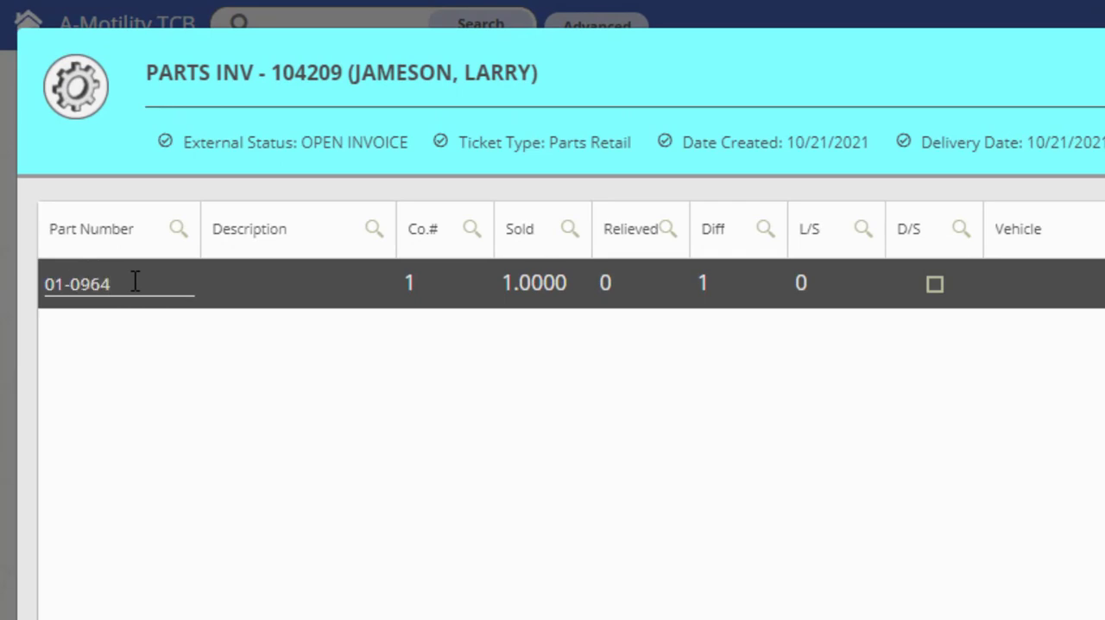
pyautogui.press('Return')
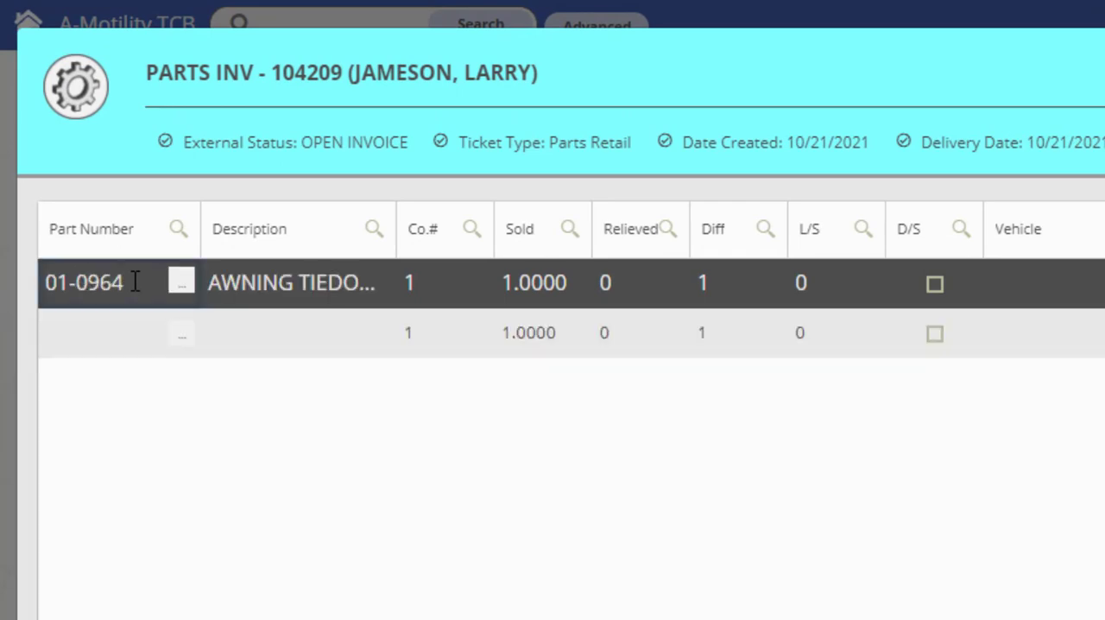
# Step: Find the awning repair tape, part 01-0656, through the part search and add it to the invoice
pyautogui.click(183, 337)
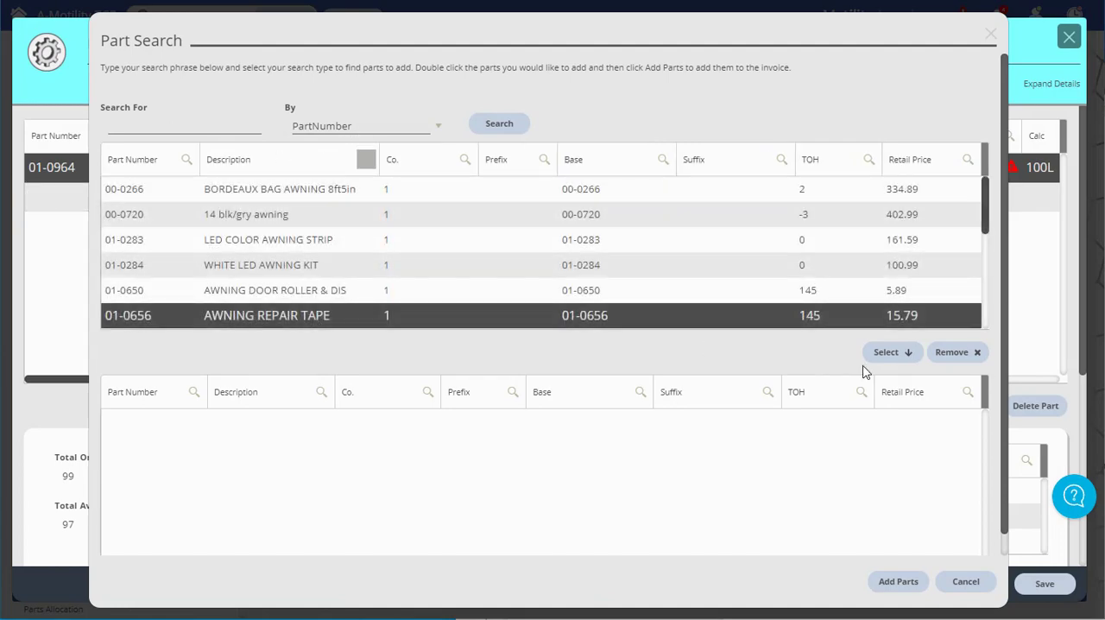
pyautogui.click(886, 353)
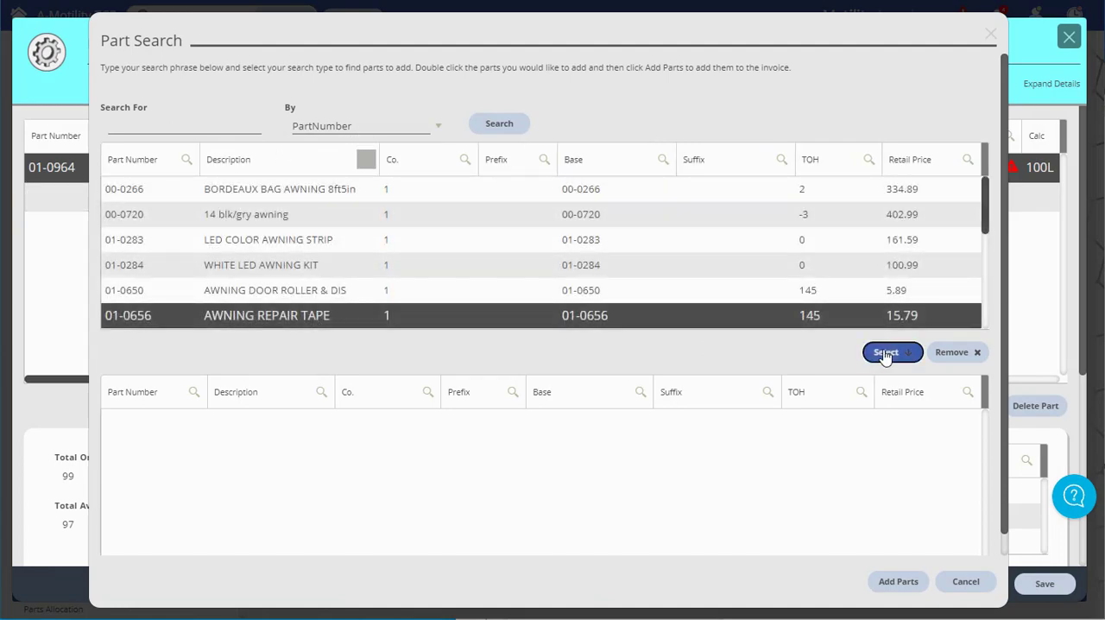
pyautogui.click(900, 584)
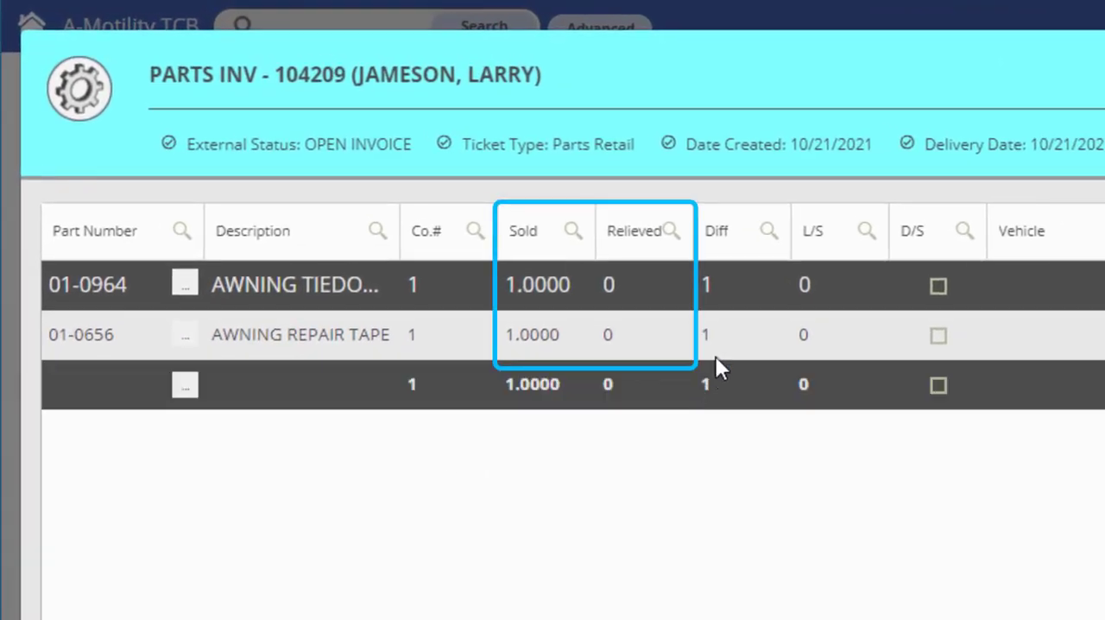
# Step: Set both the sold and relieved quantities of the awning repair tape to 12
pyautogui.click(557, 336)
pyautogui.write('12')
pyautogui.press('Tab')
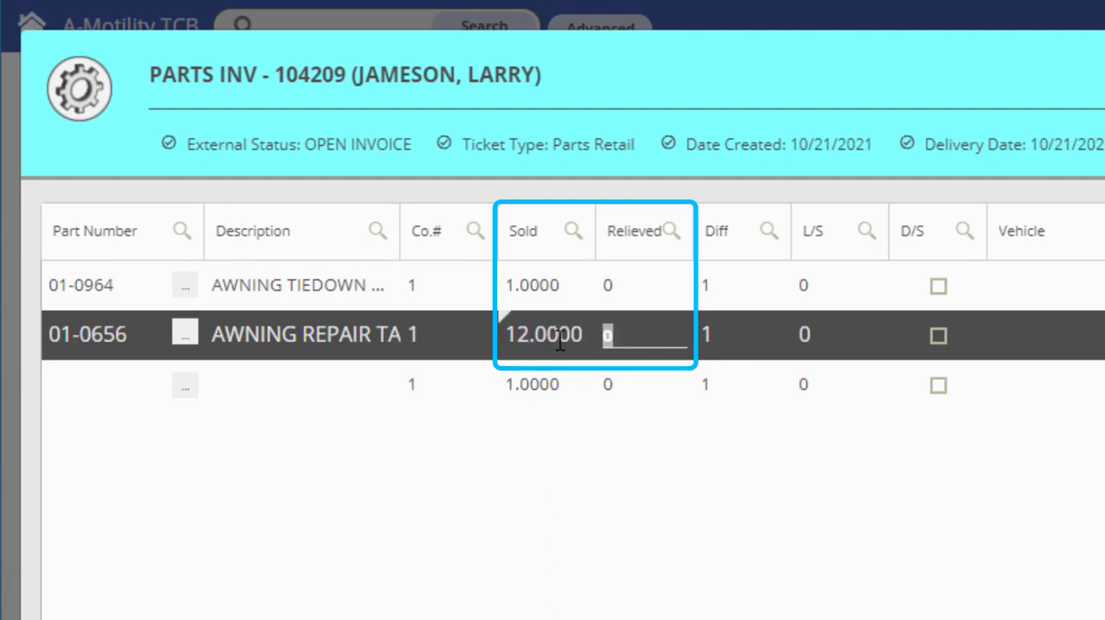
pyautogui.write('12')
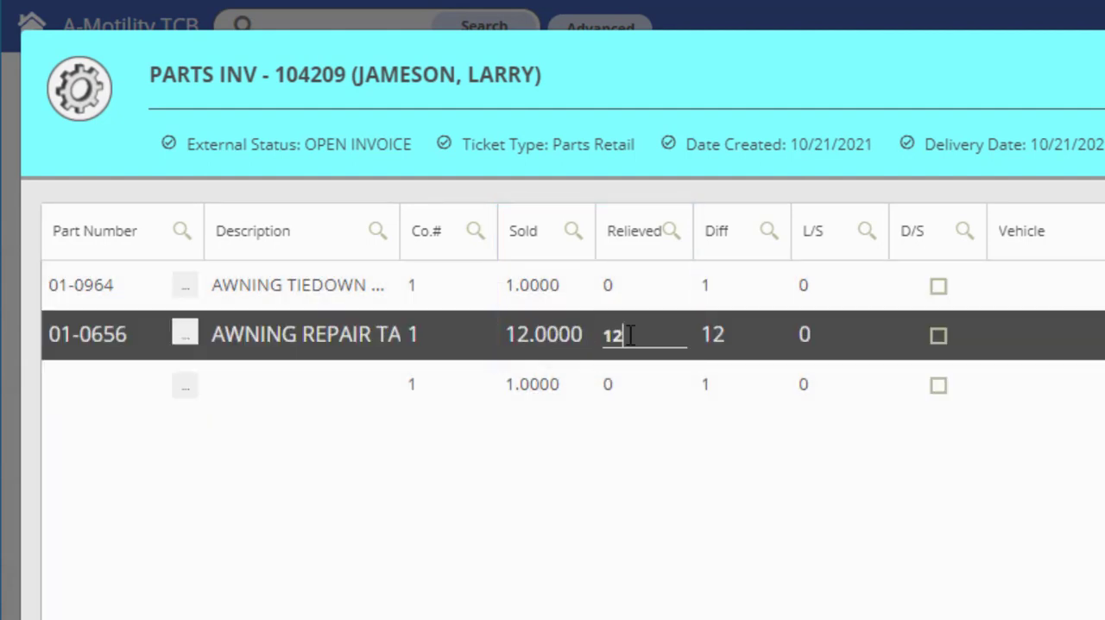
pyautogui.press('Tab')
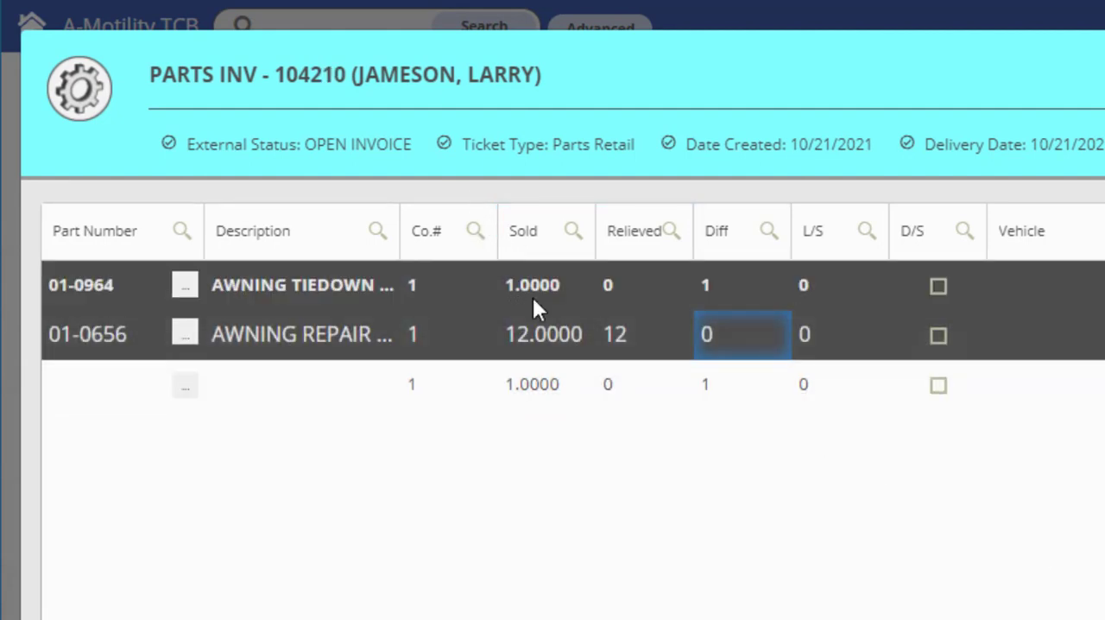
# Step: Set the relieved quantity of part 01-0964 to 1
pyautogui.click(625, 285)
pyautogui.write('1')
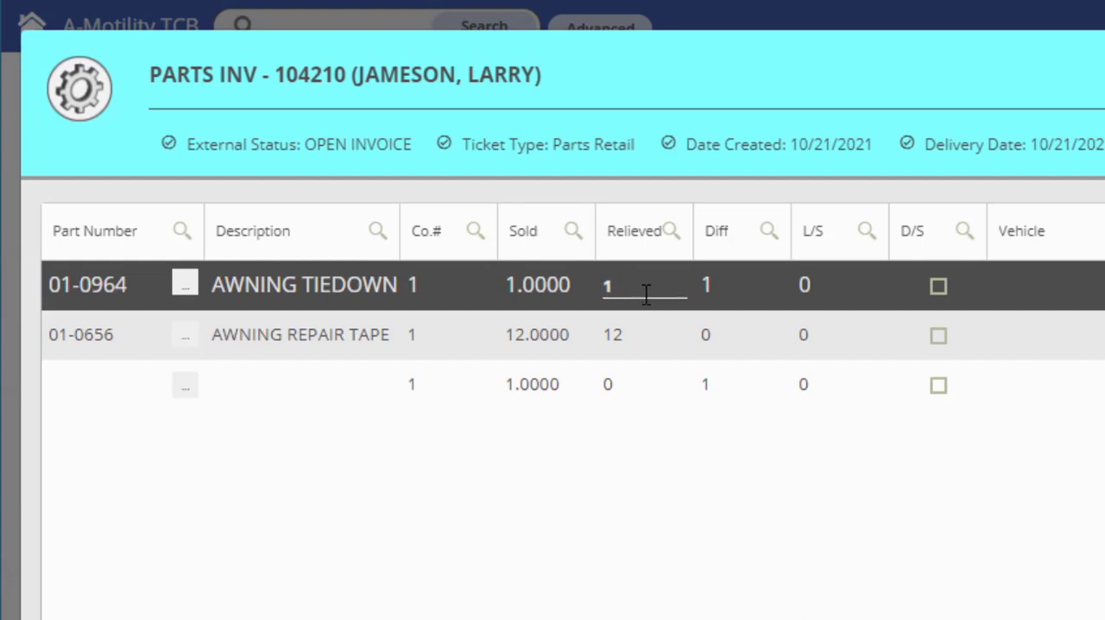
pyautogui.press('Tab')
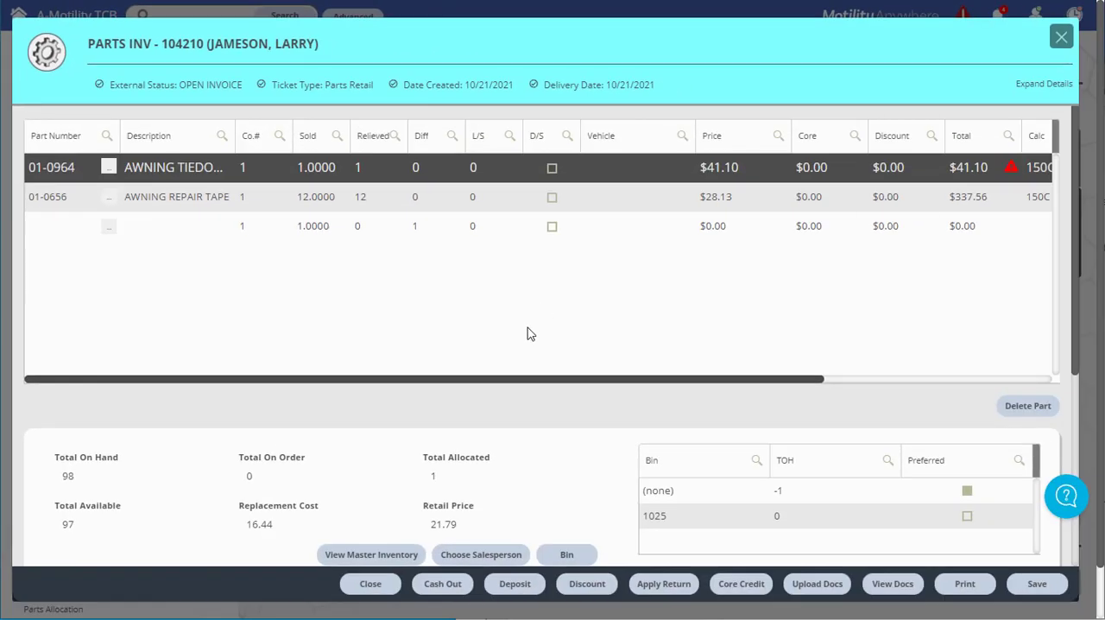
# Step: Give part 01-0964 a discount of $5.00
pyautogui.click(910, 168)
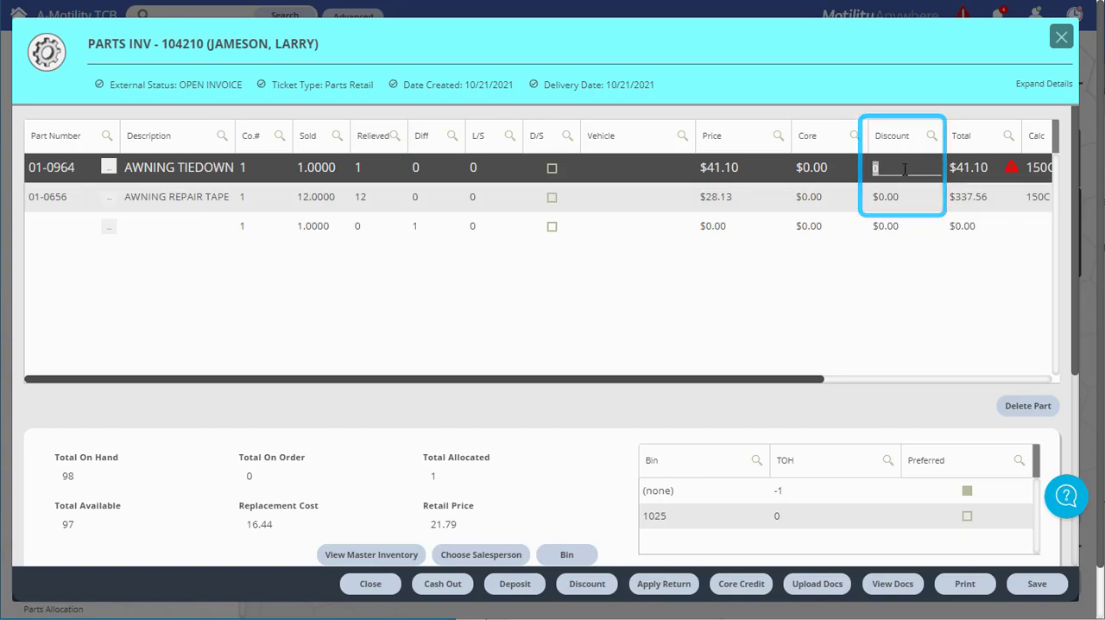
pyautogui.write('5')
pyautogui.press('Return')
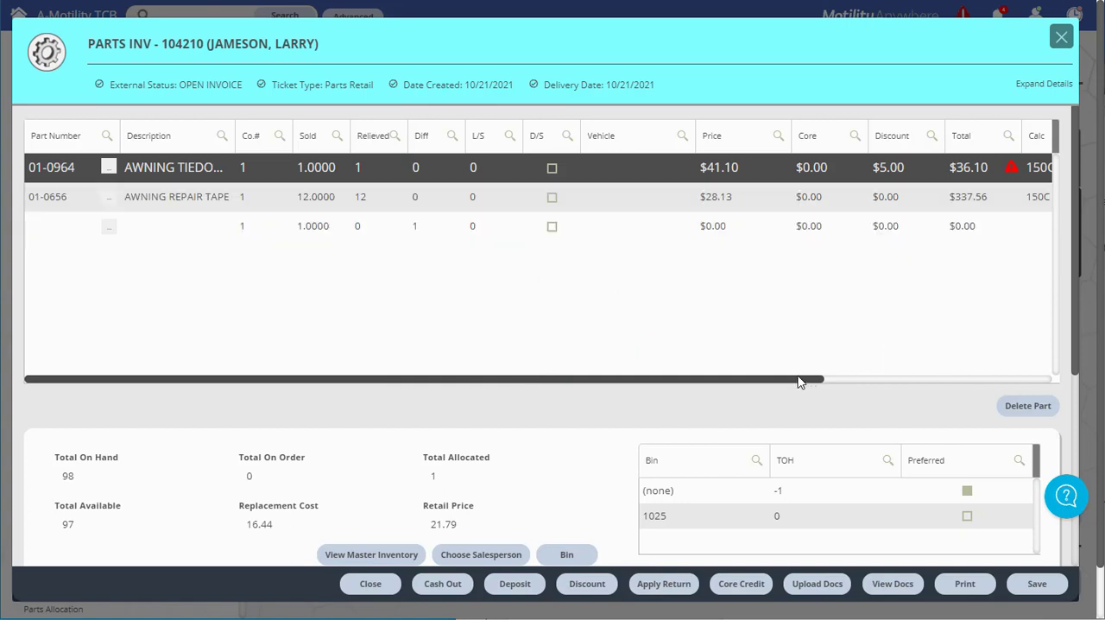
# Step: Review the upsell and substitutes columns, the awning repair tape's stock and bin information, and the invoice totals
pyautogui.moveTo(804, 380); pyautogui.dragTo(1048, 387)
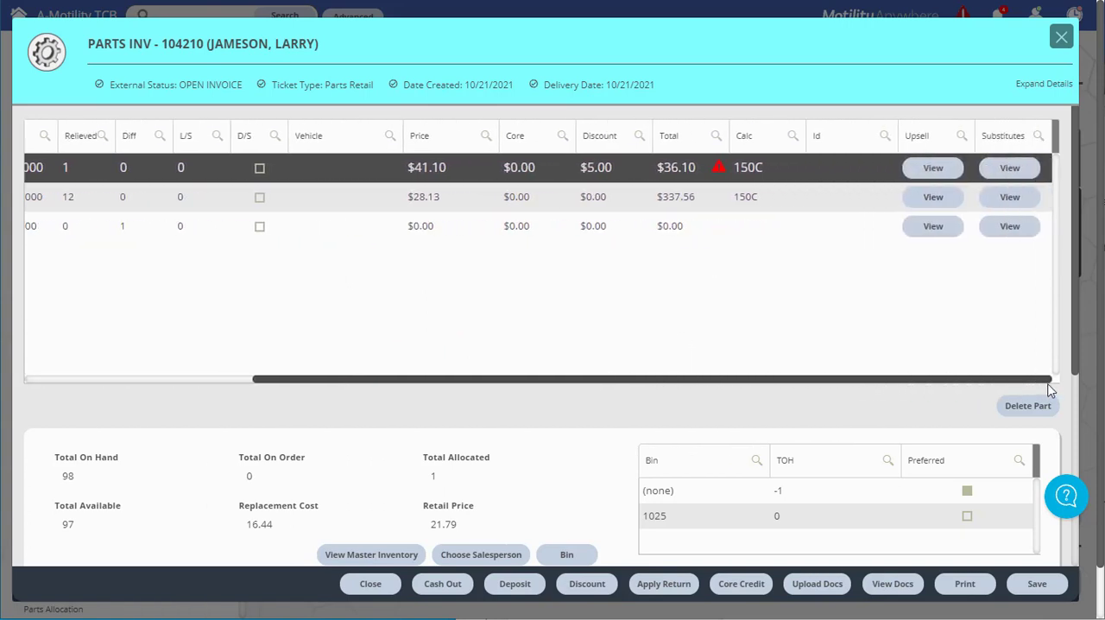
pyautogui.click(1001, 206)
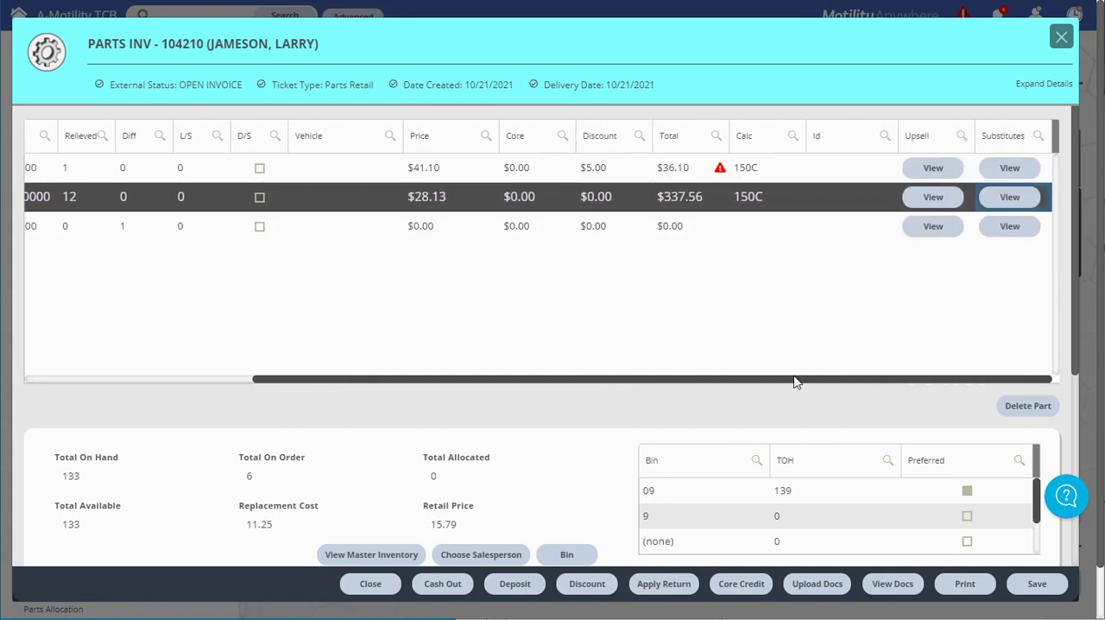
pyautogui.moveTo(795, 379); pyautogui.dragTo(462, 402)
pyautogui.scroll(-5, 429, 435)
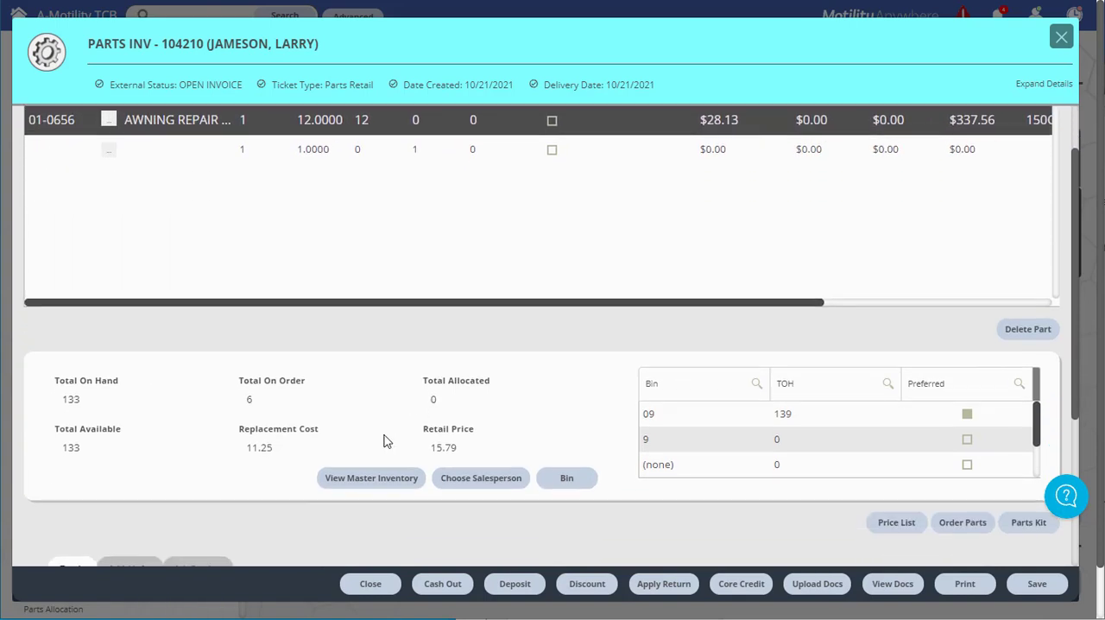
pyautogui.scroll(-1, 289, 453)
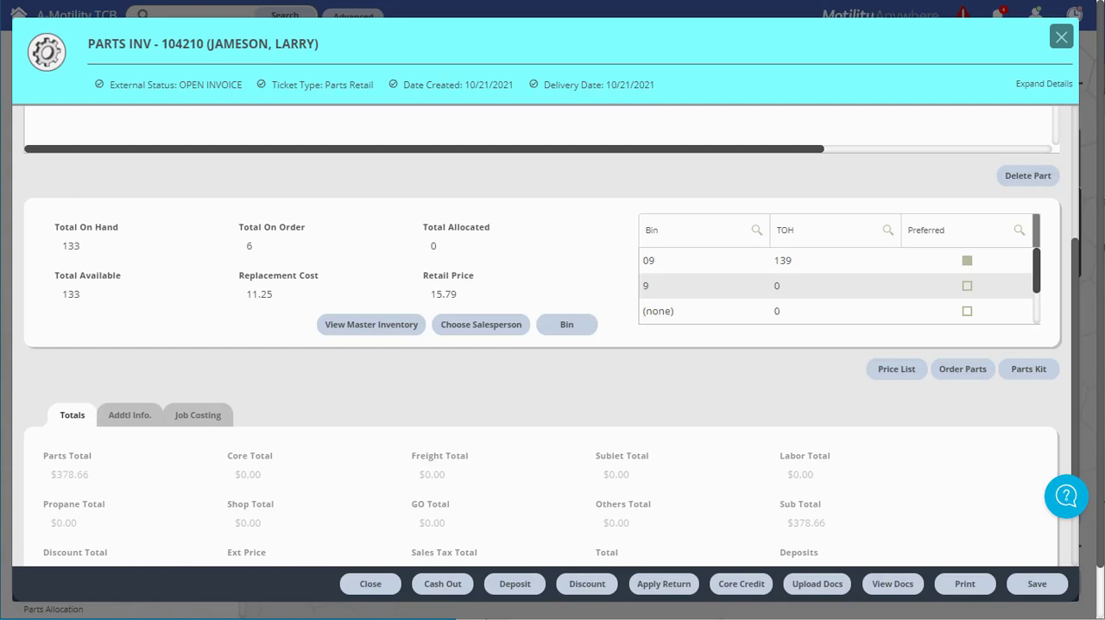
pyautogui.scroll(-1, 971, 435)
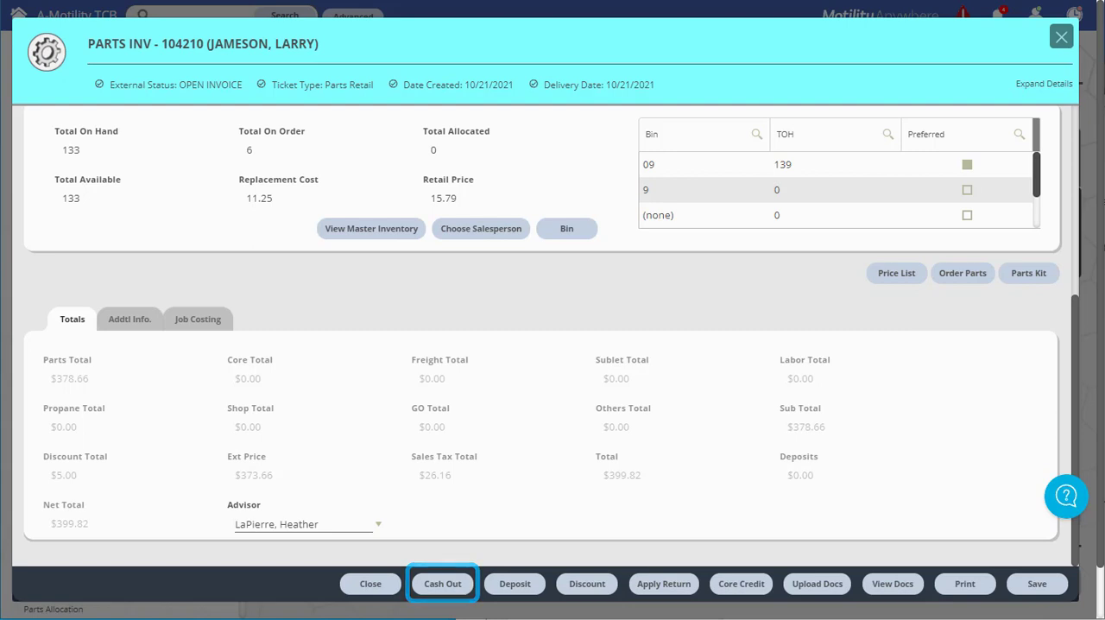
# Step: Start cashing out the saved invoice with Discover Card as the payment type and enter 399 as the amount
pyautogui.click(442, 587)
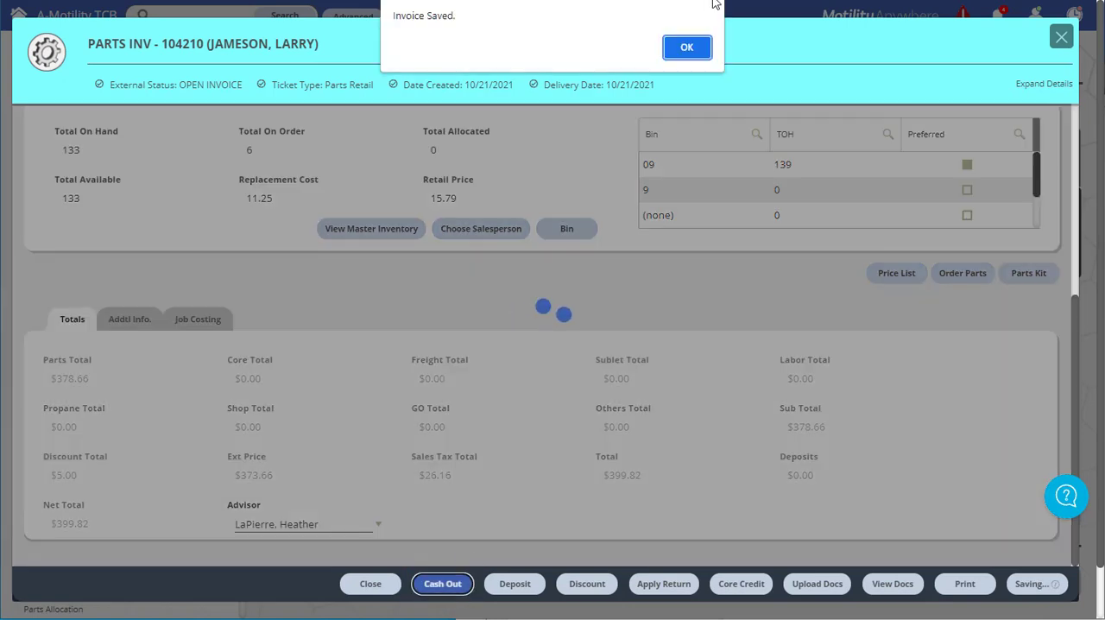
pyautogui.click(687, 48)
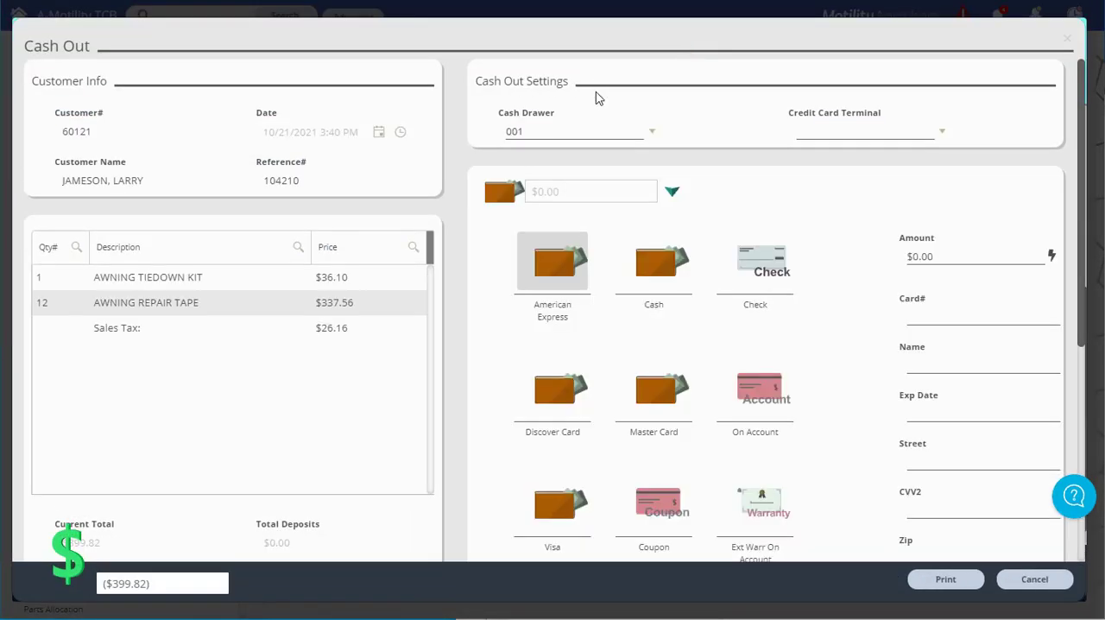
pyautogui.click(561, 384)
pyautogui.click(948, 254)
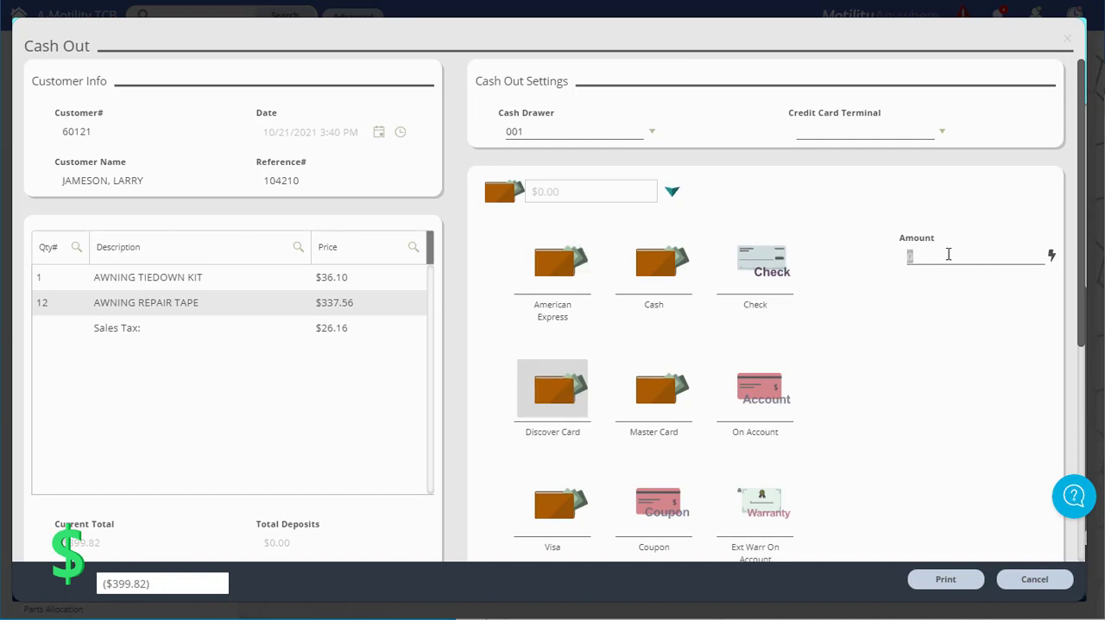
pyautogui.write('399')
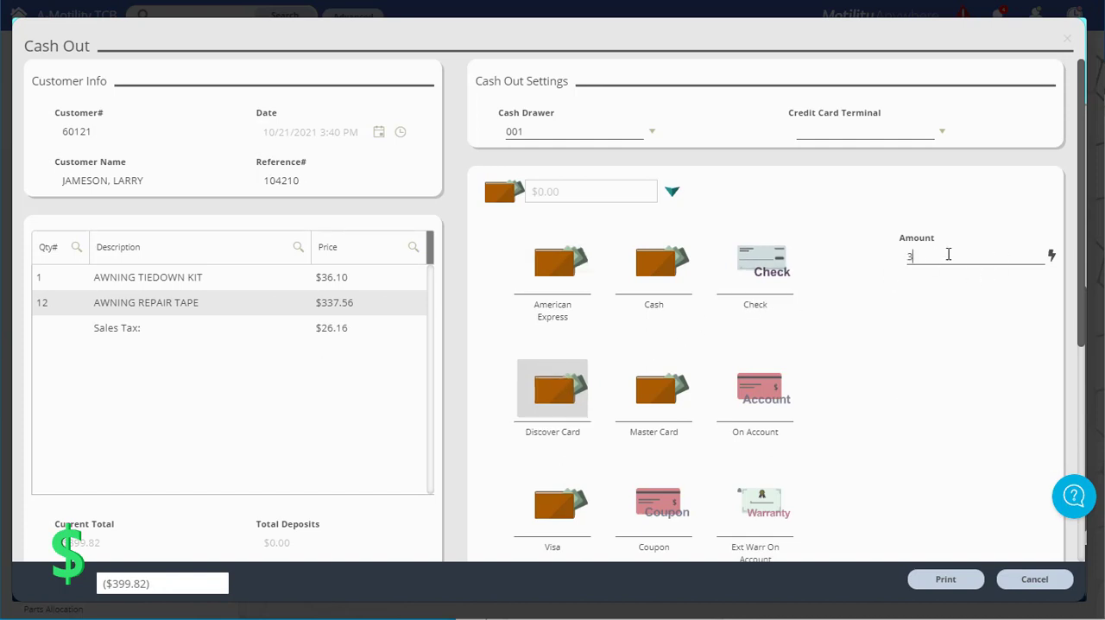